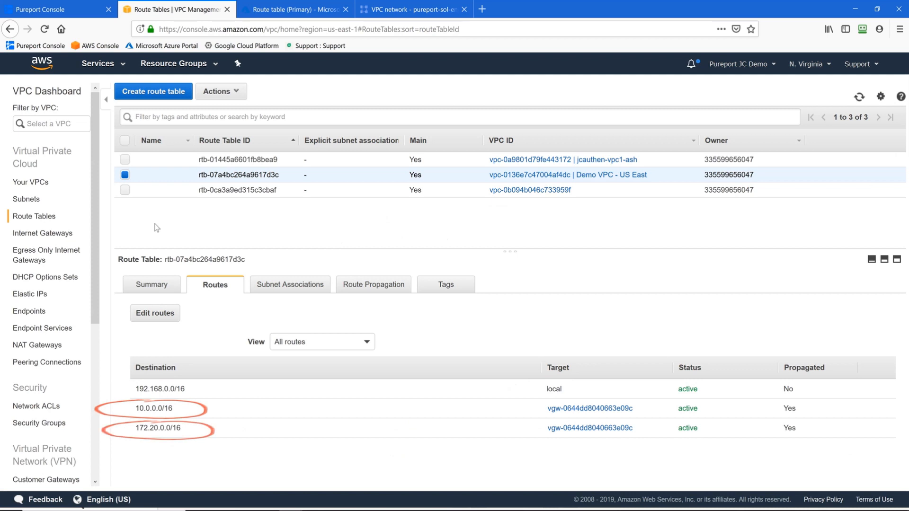
Step: Review the Azure primary route table and Google dynamic routes, then return to the Pureport Multicloud Demo network
key("ctrl+Tab")
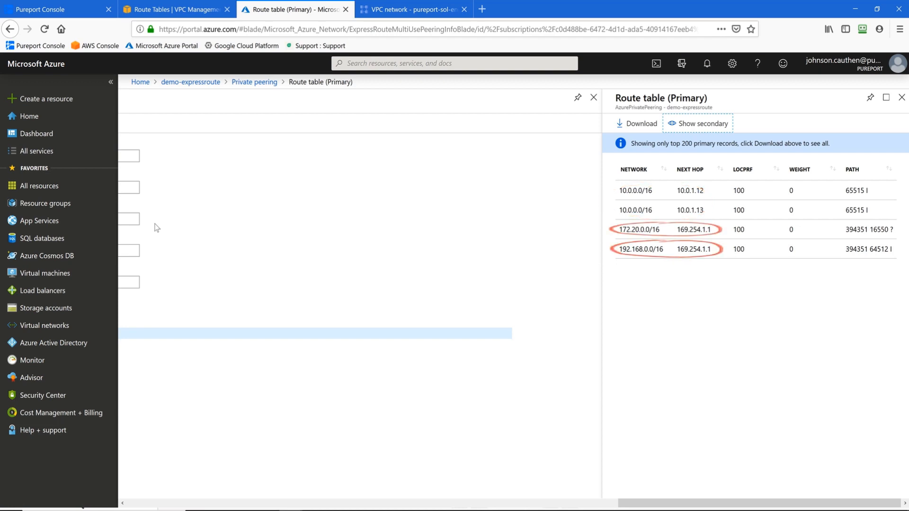
key("ctrl+Tab")
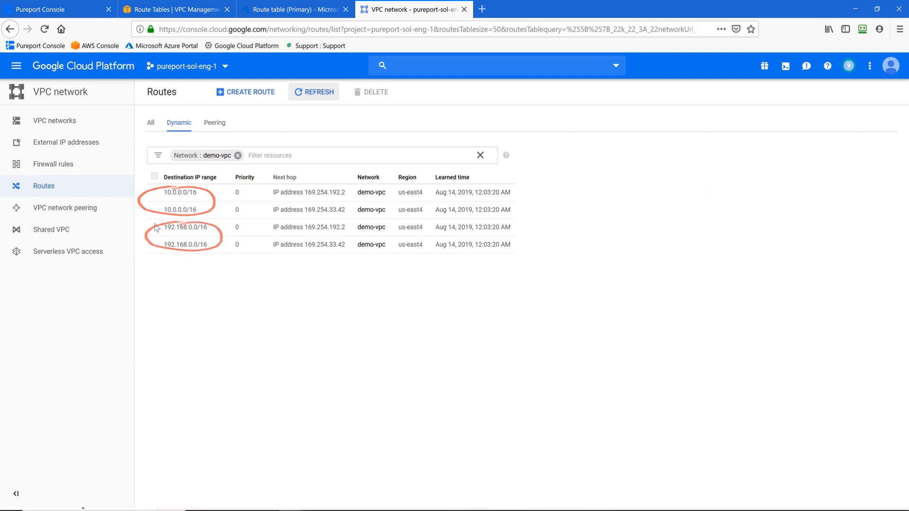
key("ctrl+Tab")
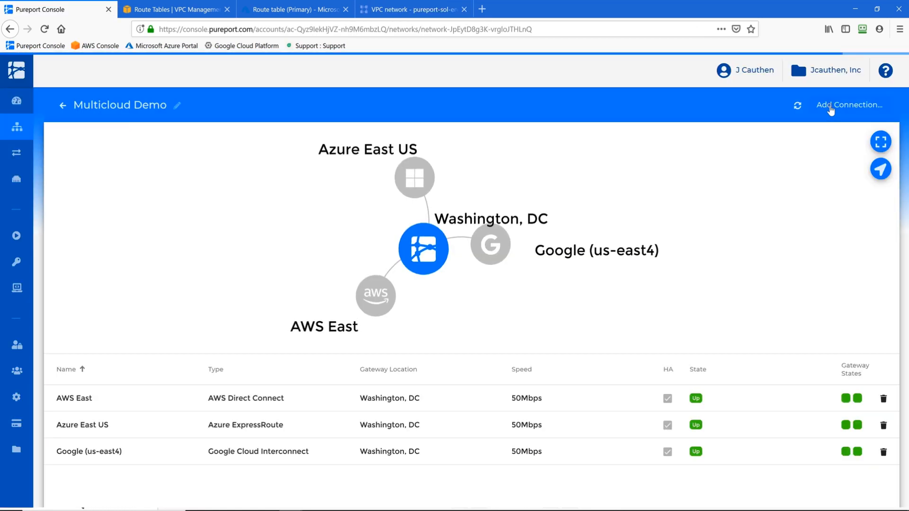
Step: Begin a Site IPsec VPN connection from Washington, DC at 50Mbps with HA ($219/month)
left_click(831, 106)
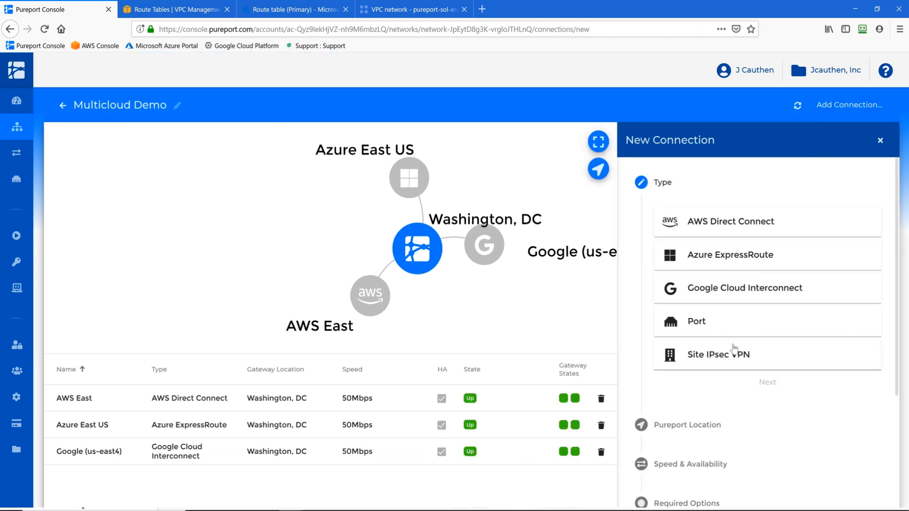
left_click(753, 368)
left_click(767, 382)
left_click(695, 379)
left_click(772, 400)
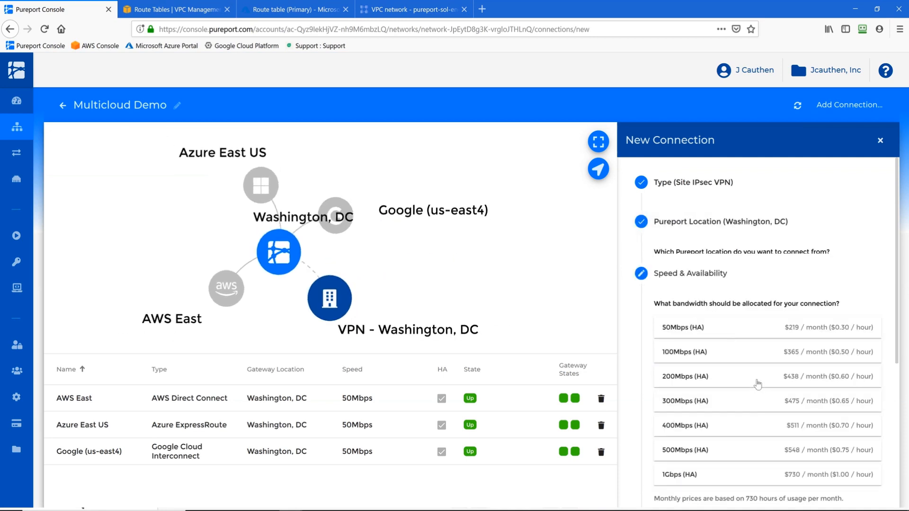
left_click(737, 316)
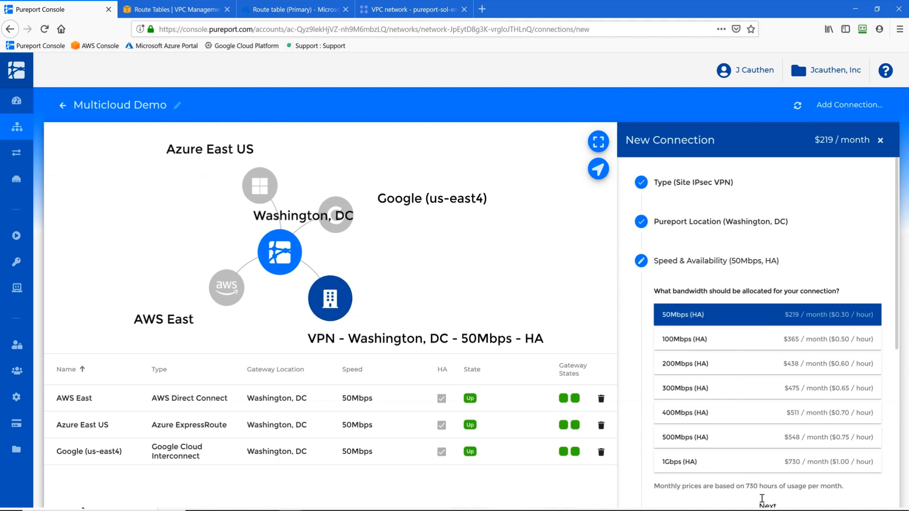
scroll(748, 386, "down", 2)
left_click(744, 447)
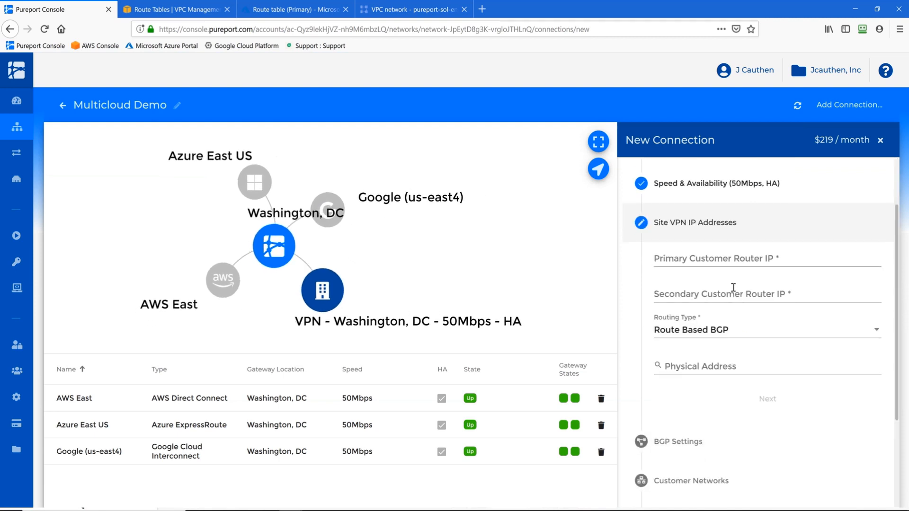
Step: Enter the primary and secondary customer router IPs and keep Route Based BGP routing
left_click(734, 259)
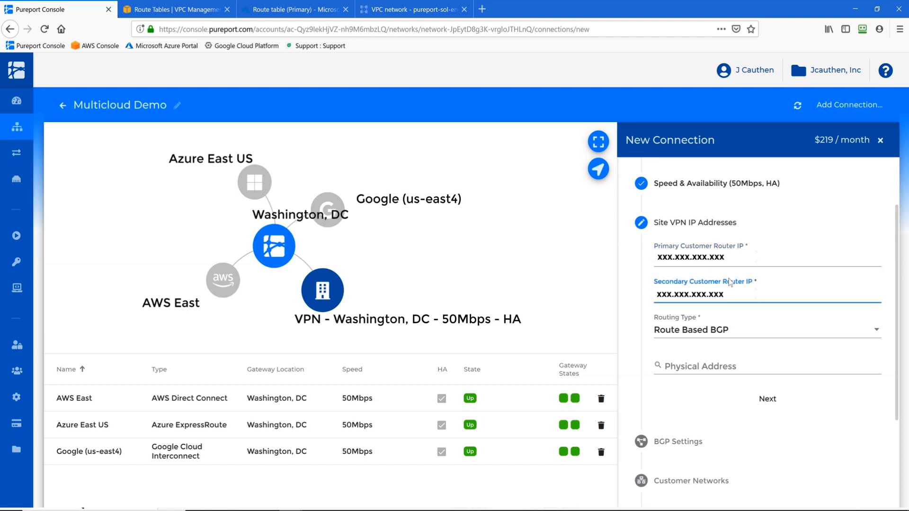
left_click(730, 329)
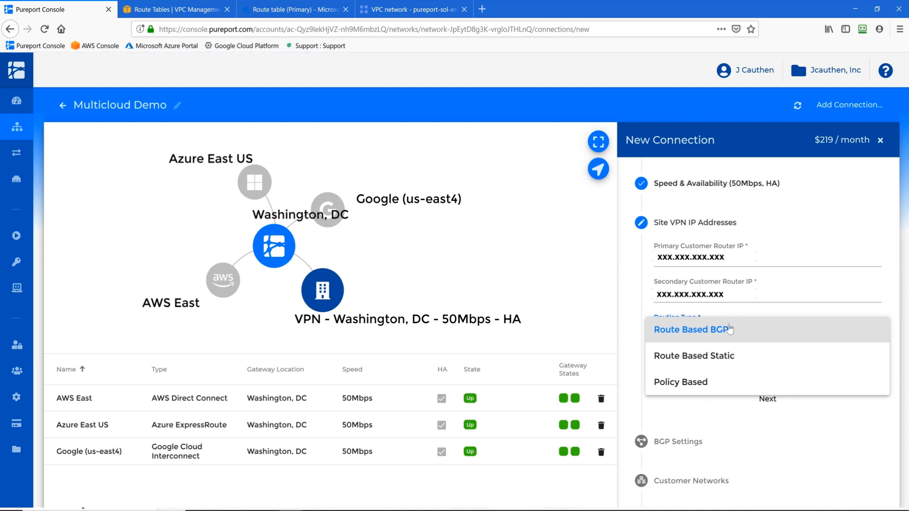
left_click(729, 330)
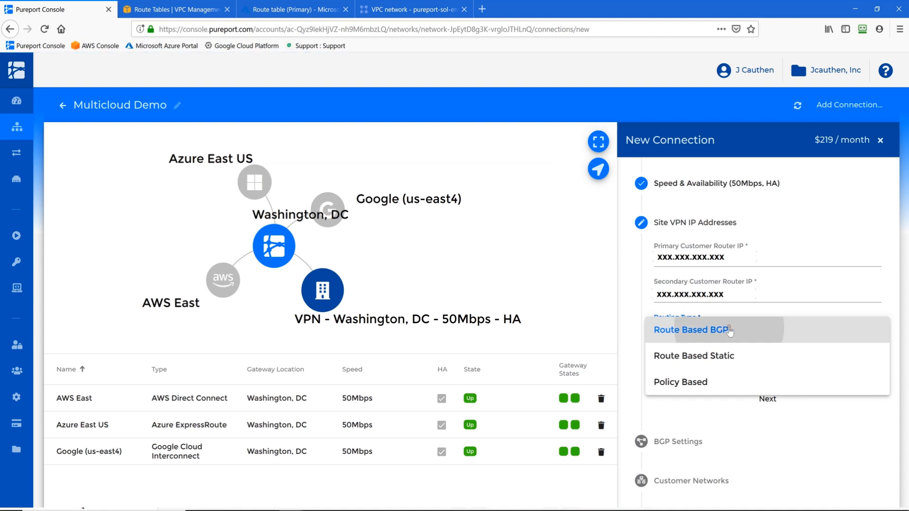
Step: In BGP Settings, enter Customer ASN 65501
left_click(764, 404)
left_click(706, 299)
type("65501")
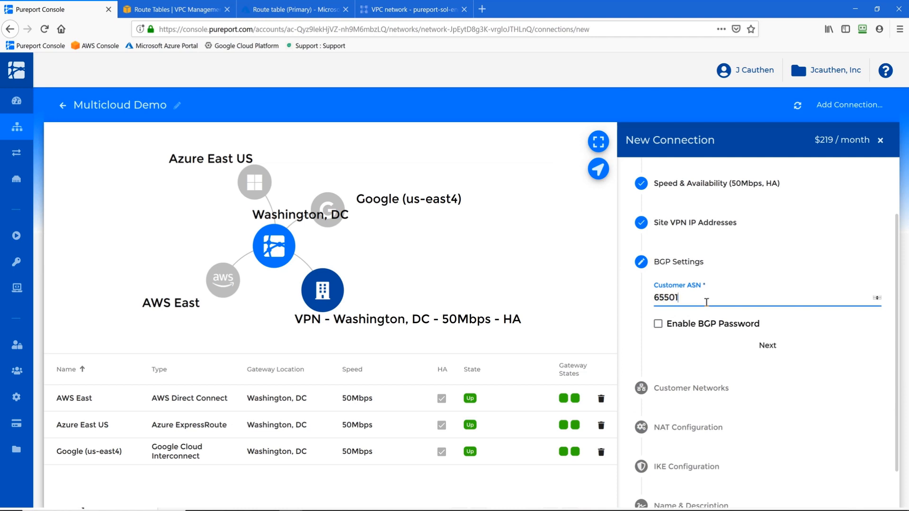
Step: Confirm ASN 65501, add no customer networks and accept NAT defaults to reach IKE configuration
left_click(764, 347)
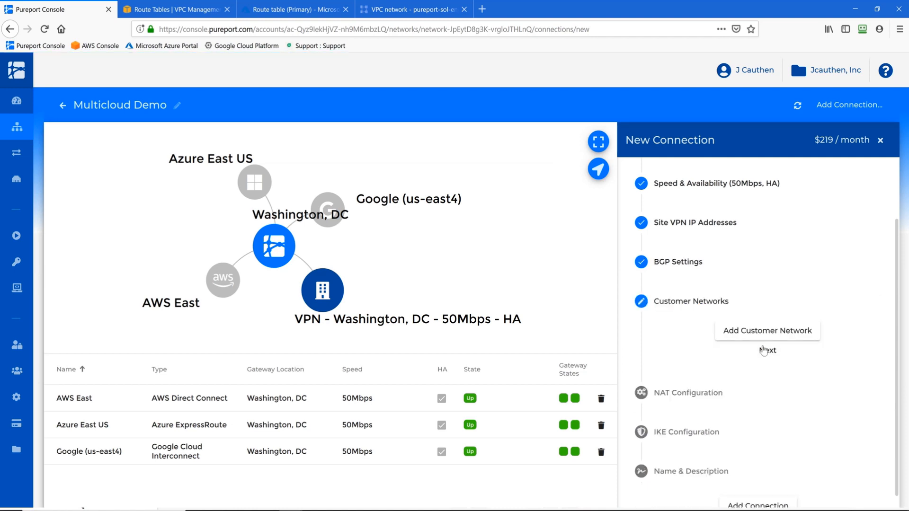
left_click(765, 350)
left_click(764, 389)
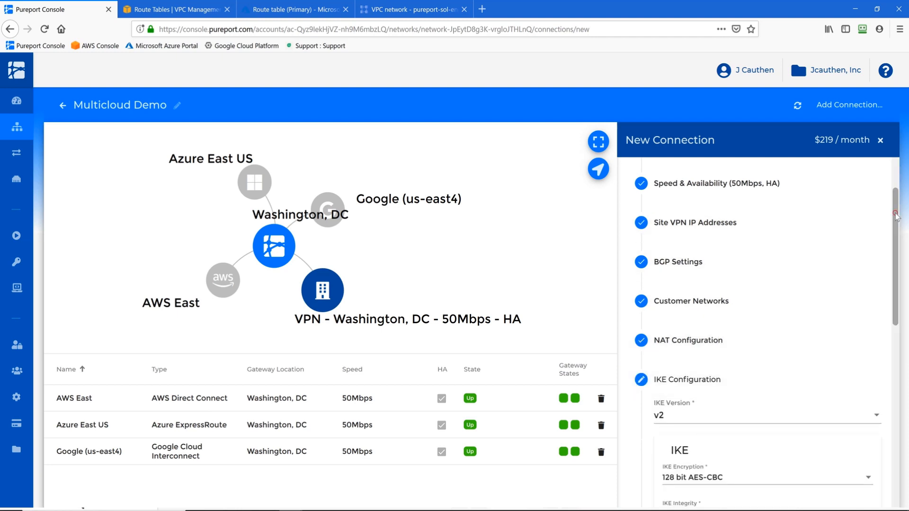
Step: Accept default IKE v2 and IPsec settings (128 bit AES-CBC, SHA2_256_128, DH group 14) with auto-generated keys
scroll(896, 216, "down", 5)
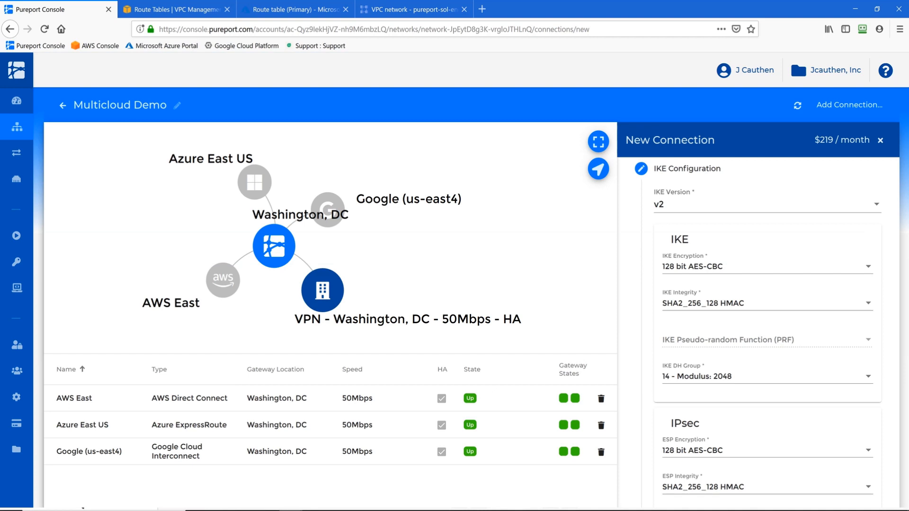
scroll(798, 472, "down", 5)
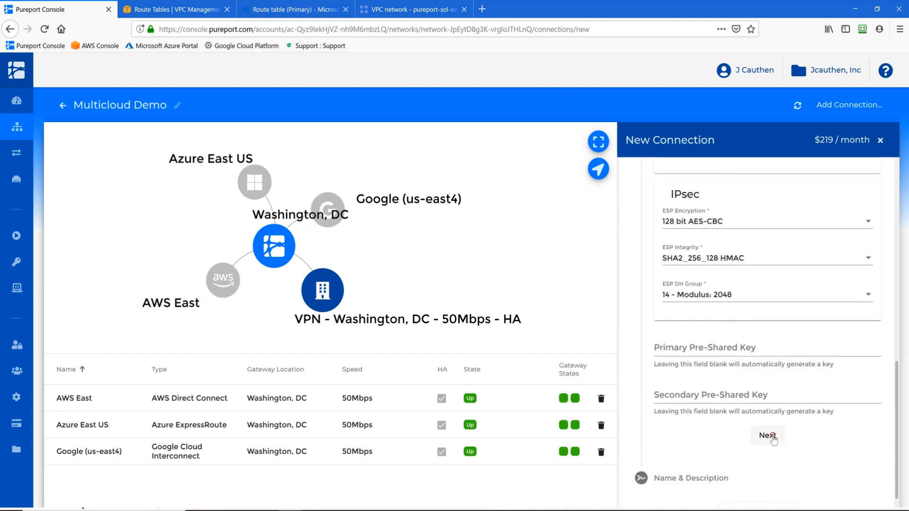
left_click(771, 434)
Step: Name the connection 'Raleigh Data Center' and add it
triple_click(809, 399)
type("Raleigh Data Center")
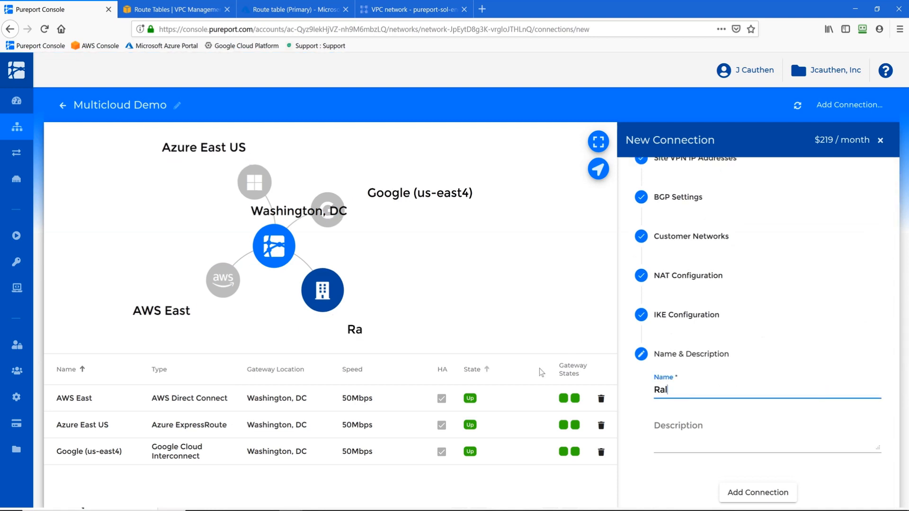
left_click(752, 496)
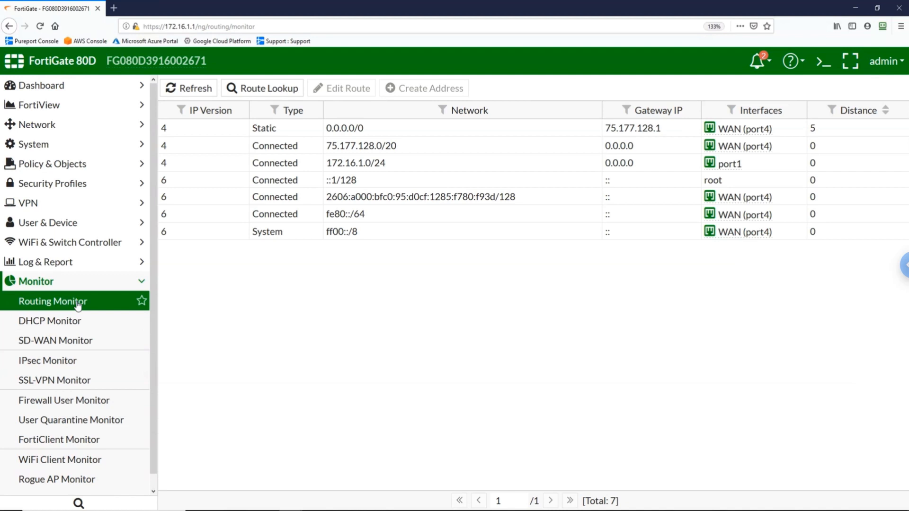
Step: Show FortiGate's IPsec tunnel list and select the inactive vpn-pport-1 tunnel
left_click(61, 205)
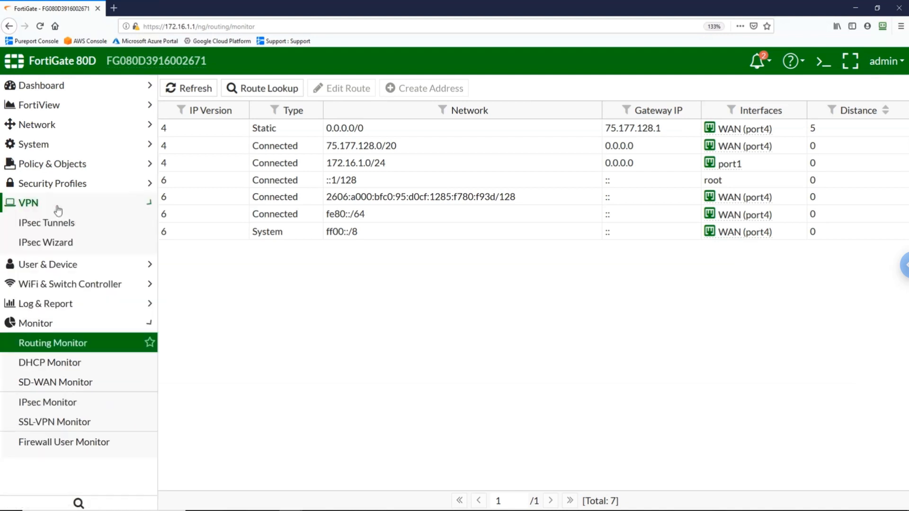
left_click(55, 224)
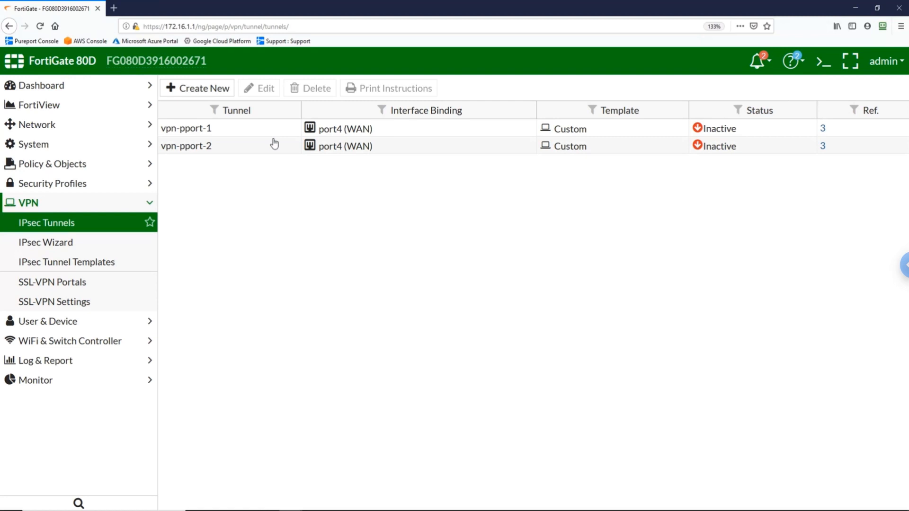
left_click(267, 132)
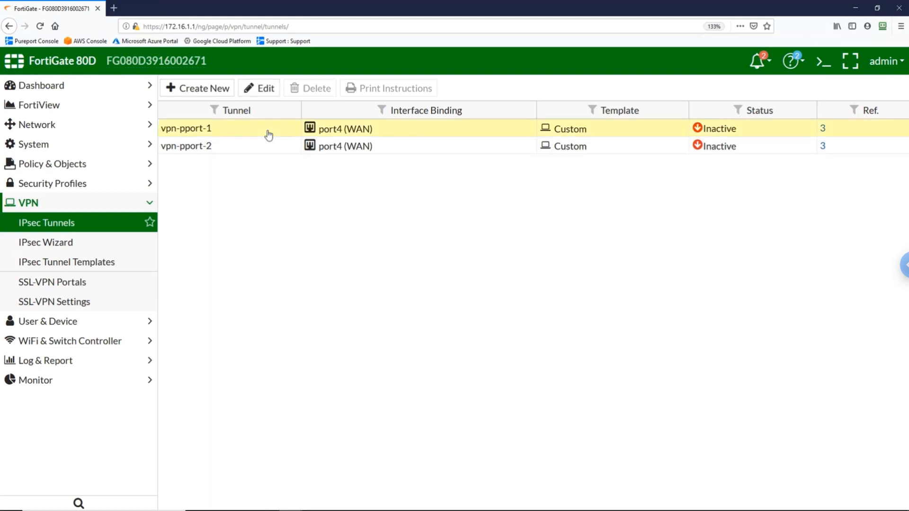
Step: Set vpn-pport-1's remote gateway to 45.40.37.5, paste its Pureport pre-shared key, and save
left_click(260, 89)
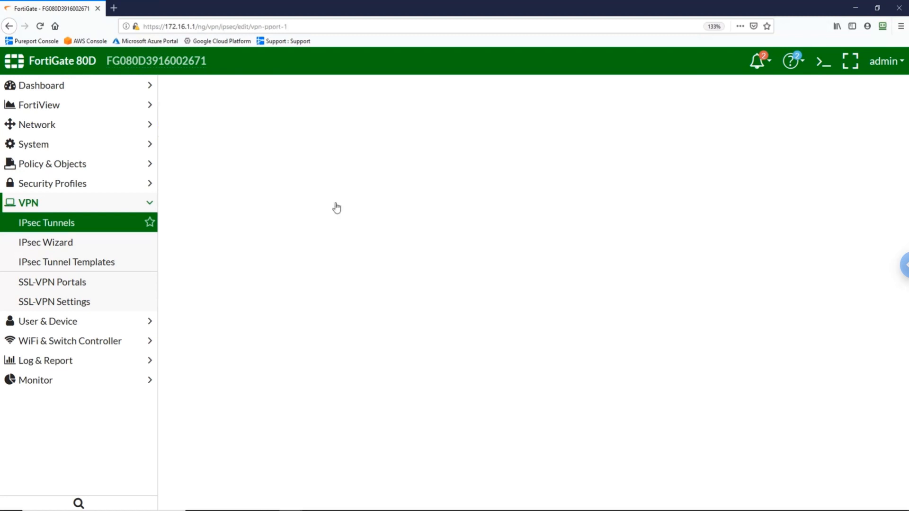
left_click(496, 201)
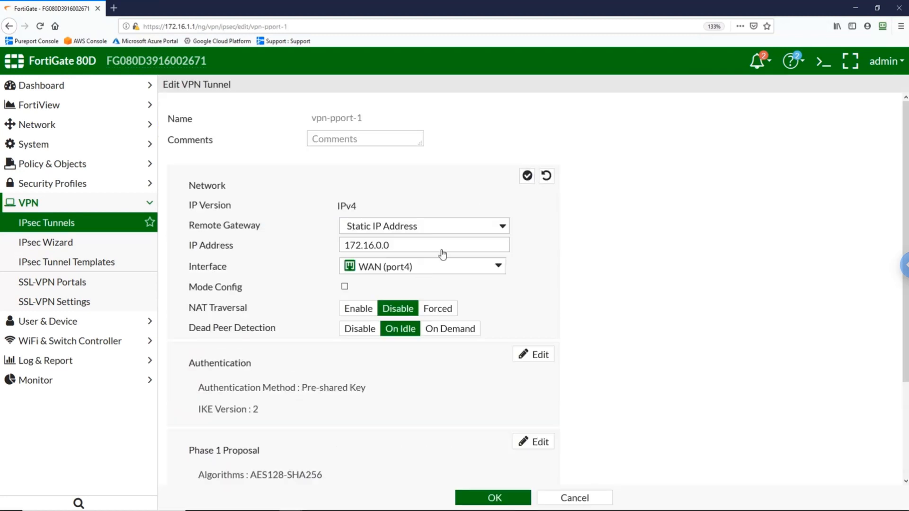
left_click_drag(444, 245, 184, 233)
type("45.40.37.5")
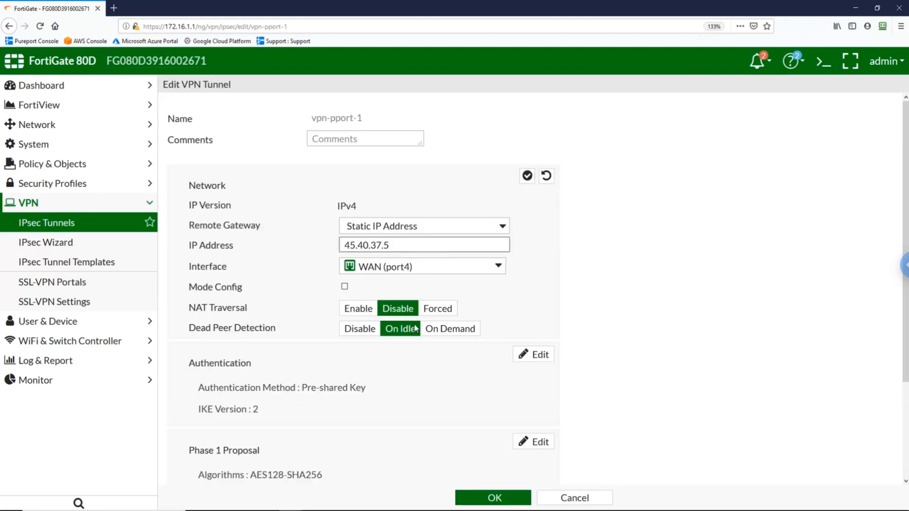
left_click(531, 355)
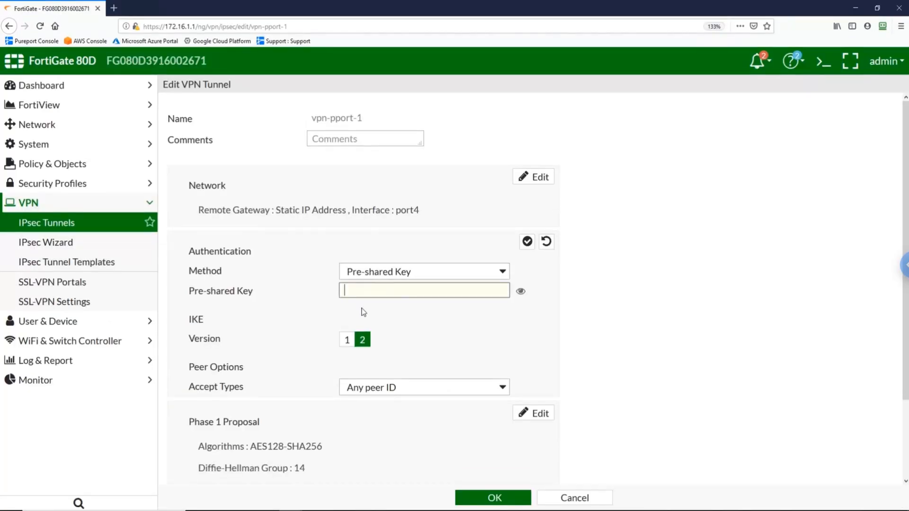
key("ctrl+v")
left_click(475, 498)
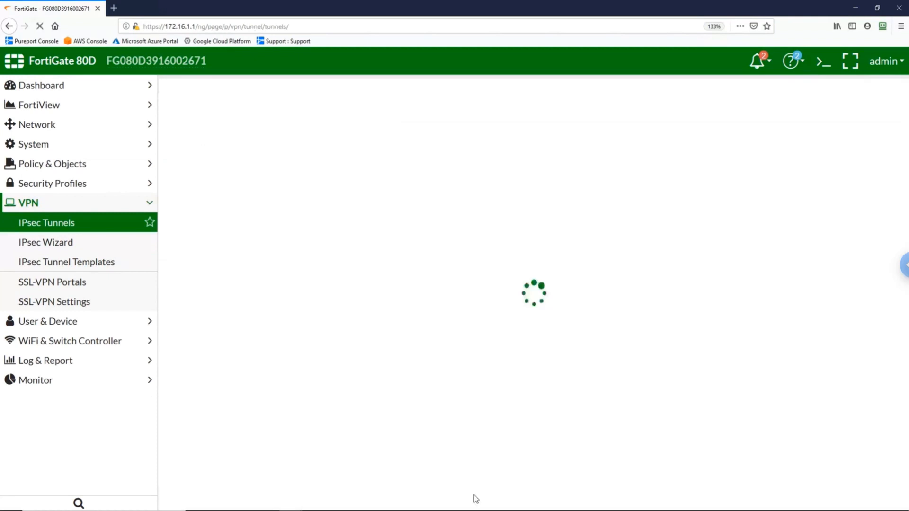
Step: Set vpn-pport-2's remote gateway to Pureport's secondary gateway IP 45.40.37.1
left_click(267, 89)
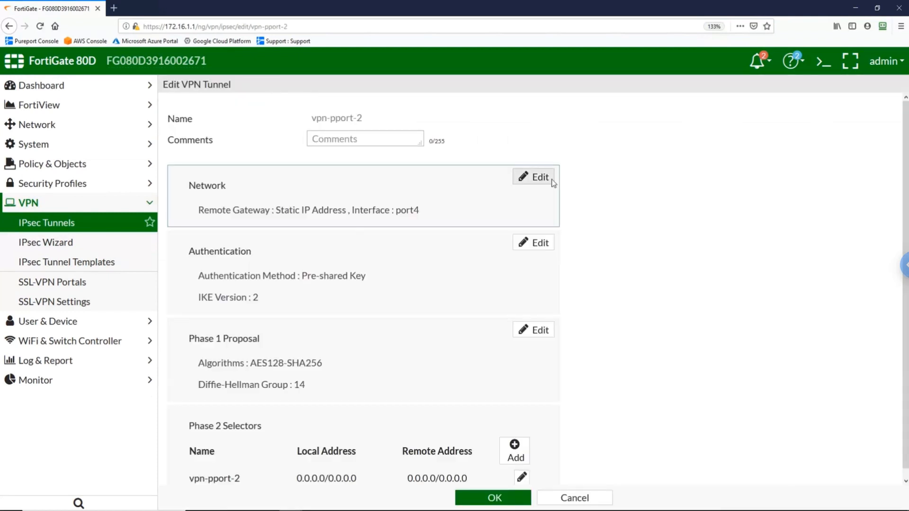
left_click(534, 177)
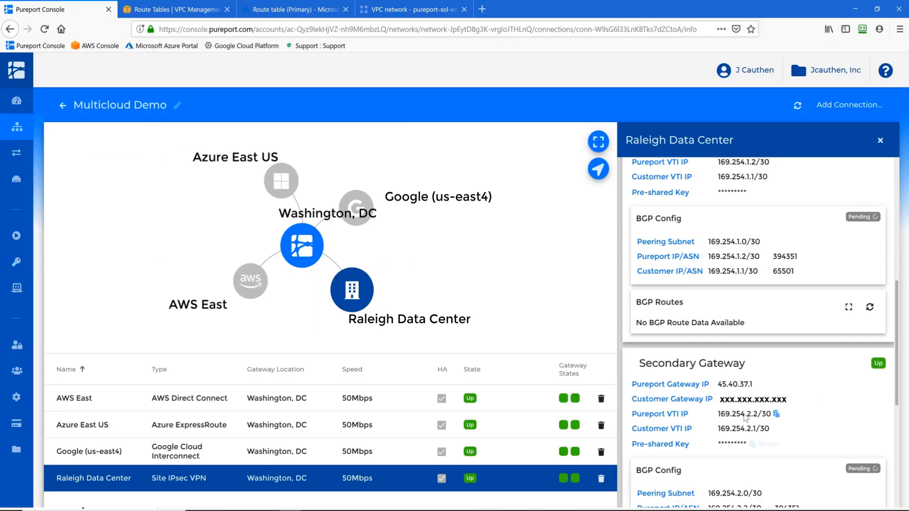
left_click(756, 384)
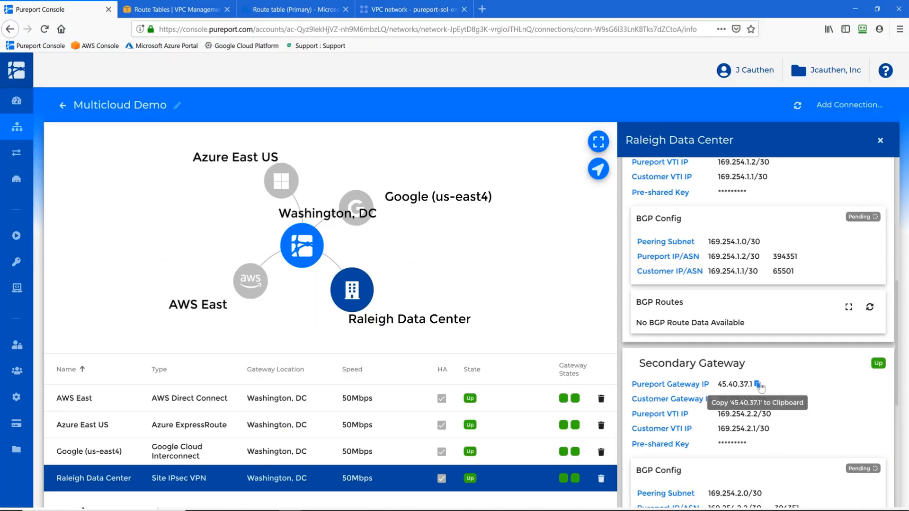
key("alt+Tab")
key("ctrl+v")
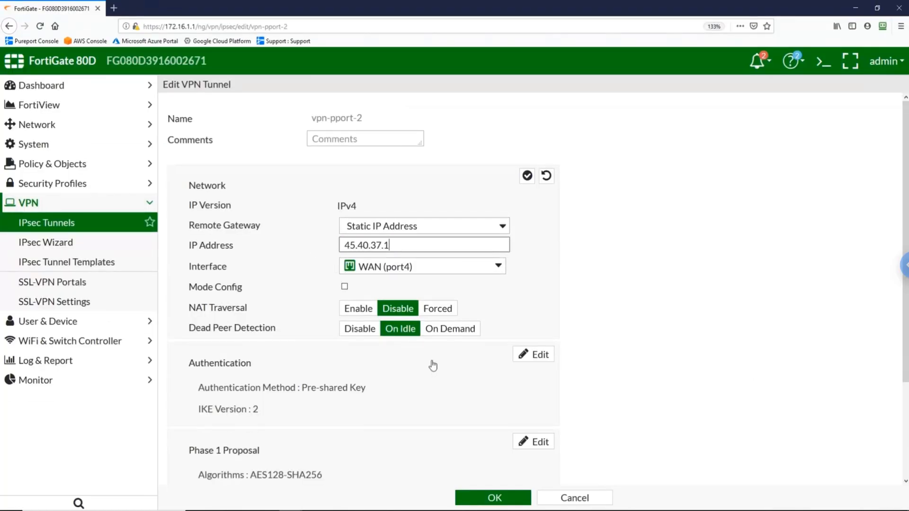
Step: Paste the secondary gateway's pre-shared key into vpn-pport-2 and save the tunnel
left_click(534, 355)
left_click(458, 292)
key("alt+Tab")
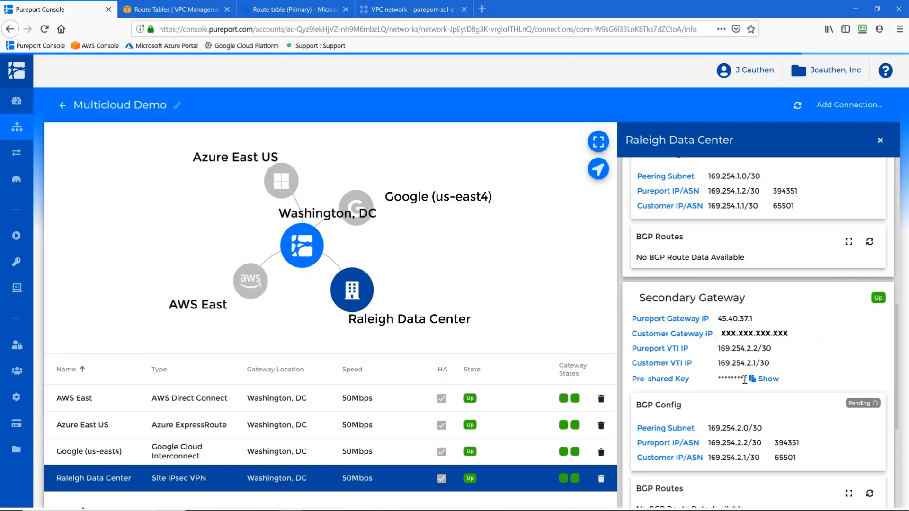
left_click(750, 380)
key("alt+Tab")
key("ctrl+v")
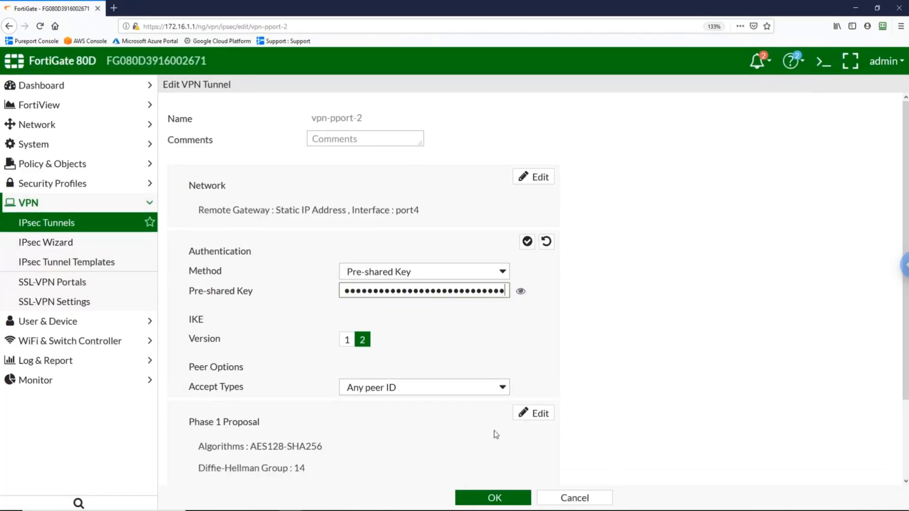
left_click(494, 497)
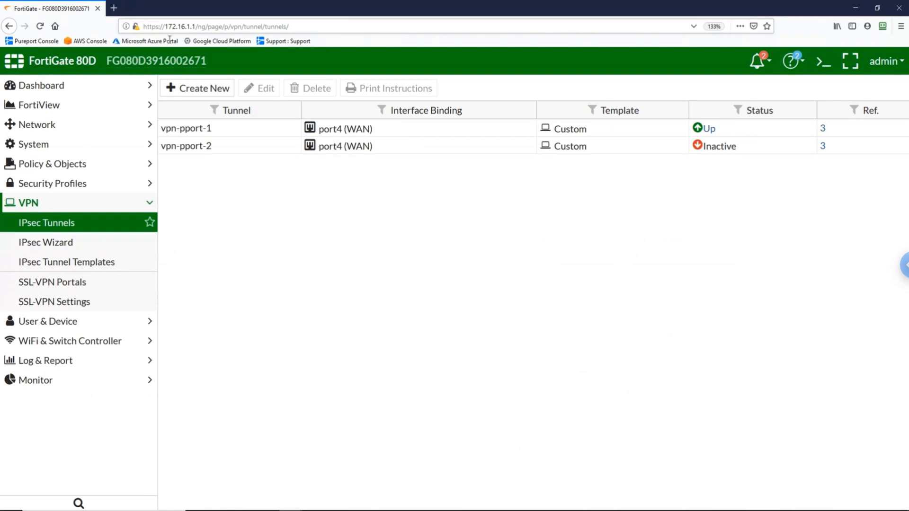
Step: Reload the tunnel list to confirm vpn-pport-1 and vpn-pport-2 are Up, then open the CLI console
left_click(41, 26)
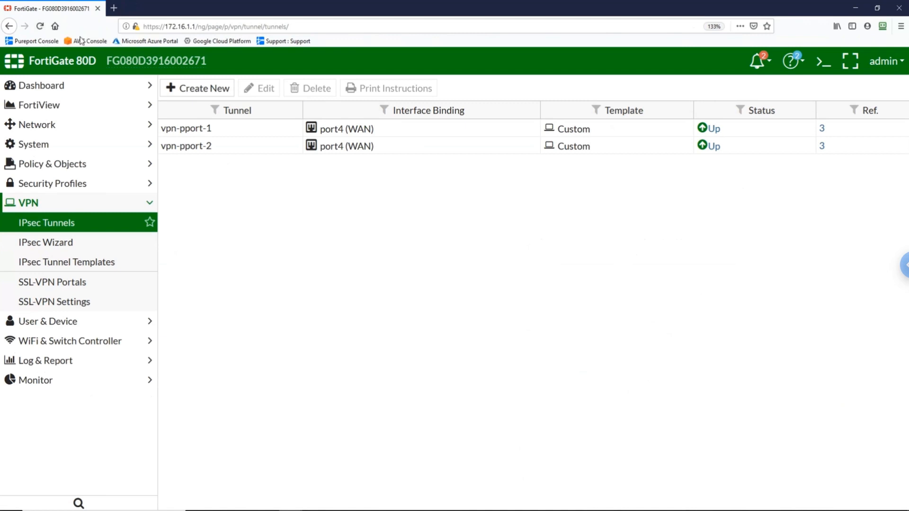
left_click(824, 61)
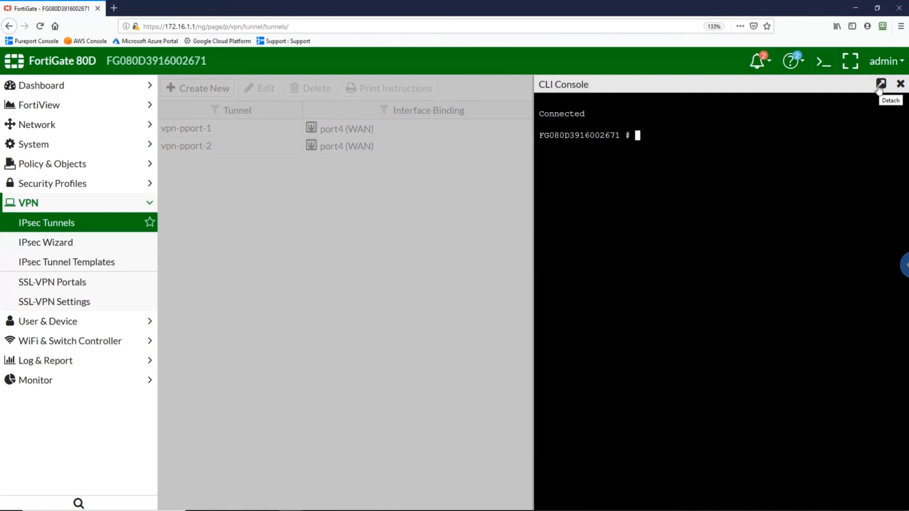
Step: Run 'get router info bgp sum' in a detached CLI console, confirming neighbors 169.254.1.2 and 169.254.2.2 each receive 3 prefixes
left_click(880, 89)
type("get router info ")
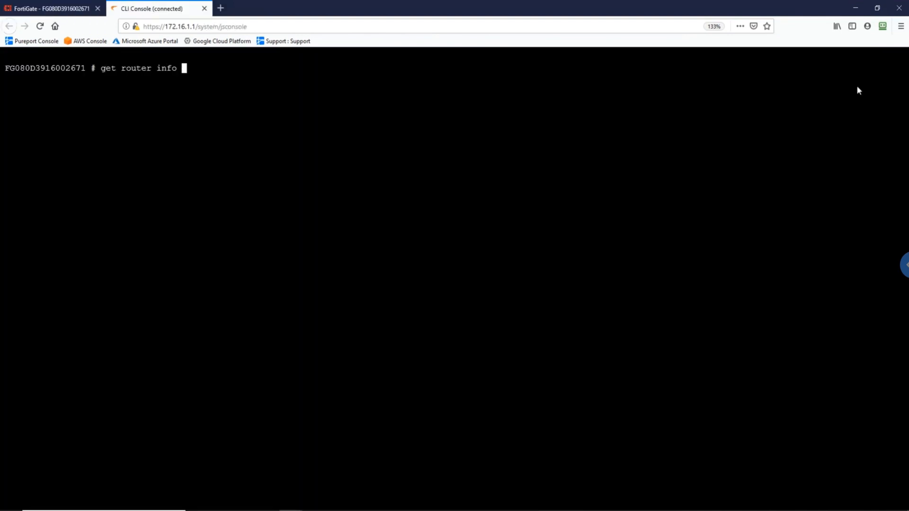
type("bgp sum")
key("Return")
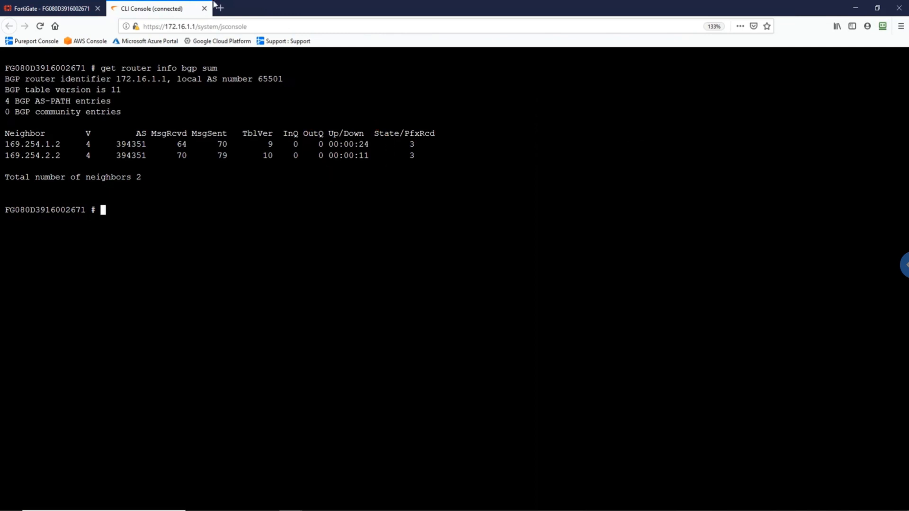
left_click(24, 11)
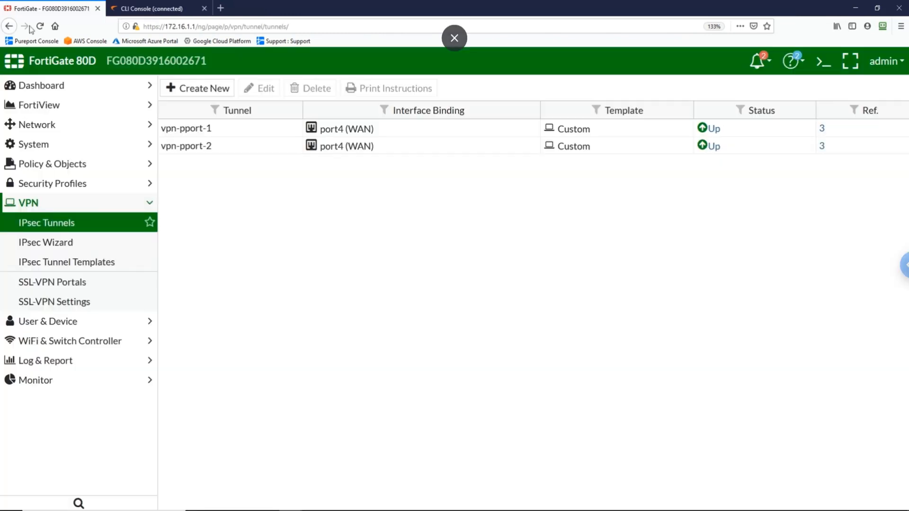
Step: Open FortiGate's Routing Monitor and refresh the AWS routes to confirm 172.16.1.0/24 is propagated
left_click(66, 386)
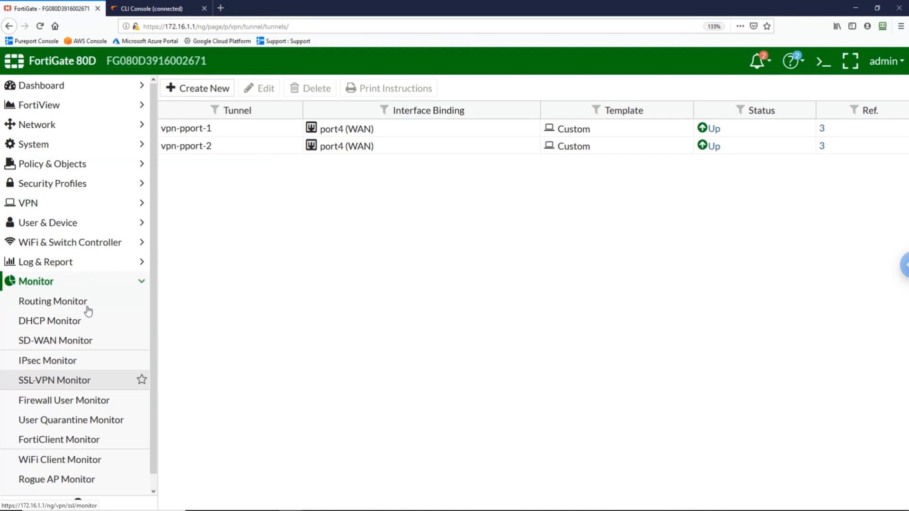
left_click(88, 303)
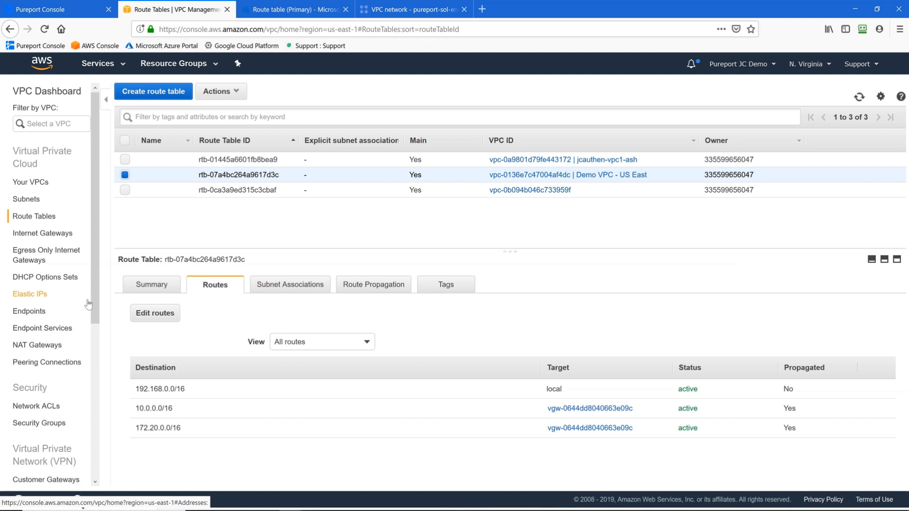
left_click(857, 101)
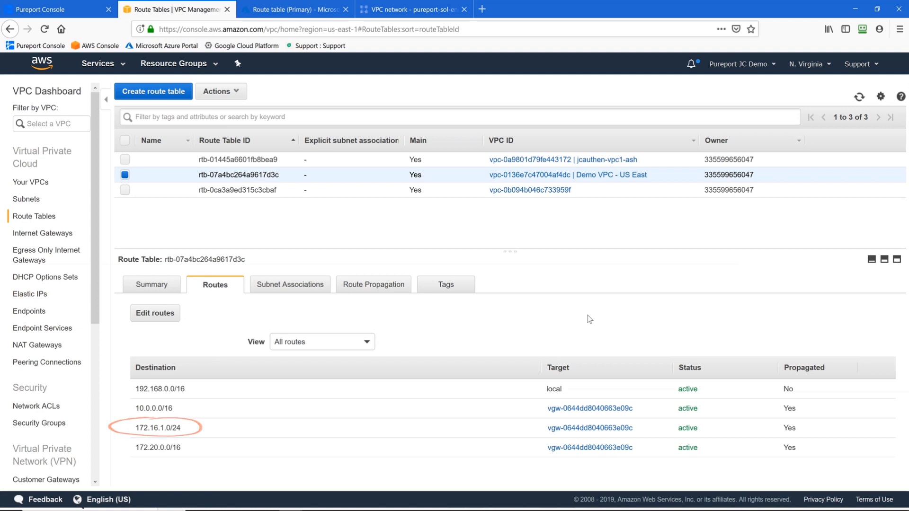
key("ctrl+Tab")
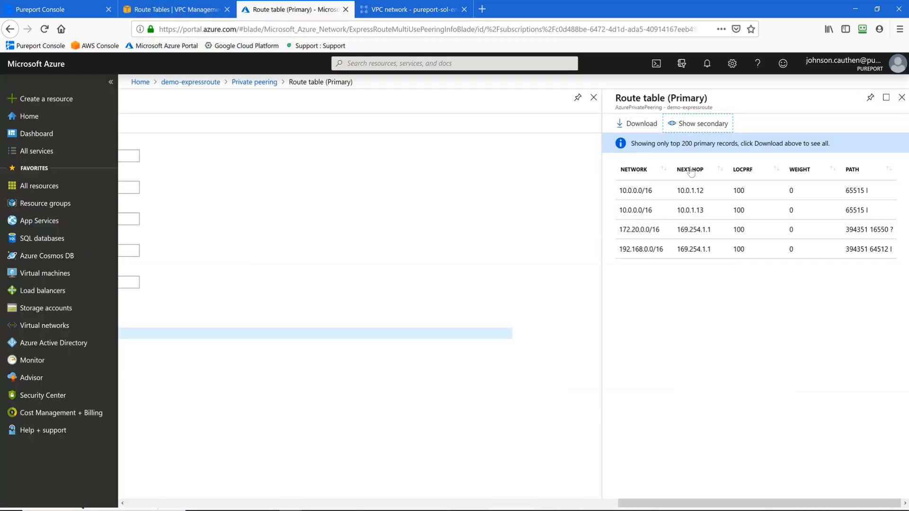
Step: Verify 172.16.1.0/24 in Azure's secondary and primary route tables, then refresh Google Cloud's dynamic routes
left_click(701, 126)
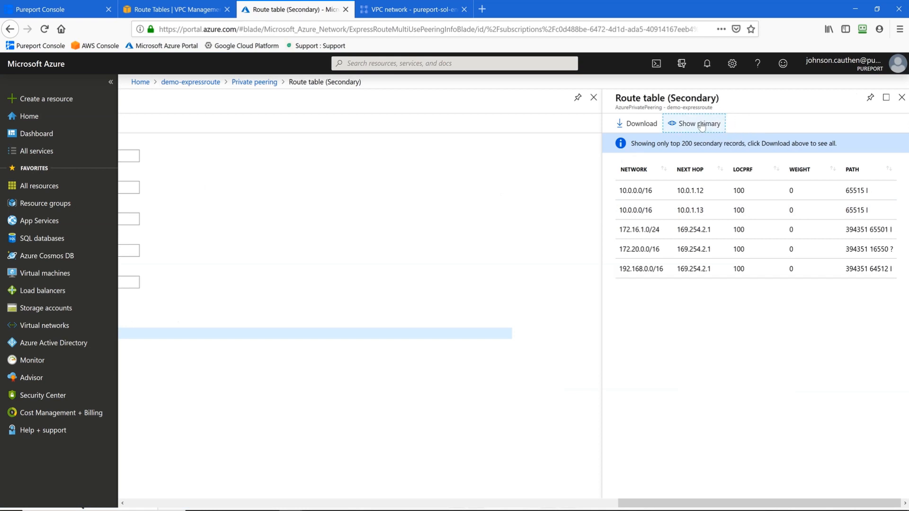
left_click(702, 127)
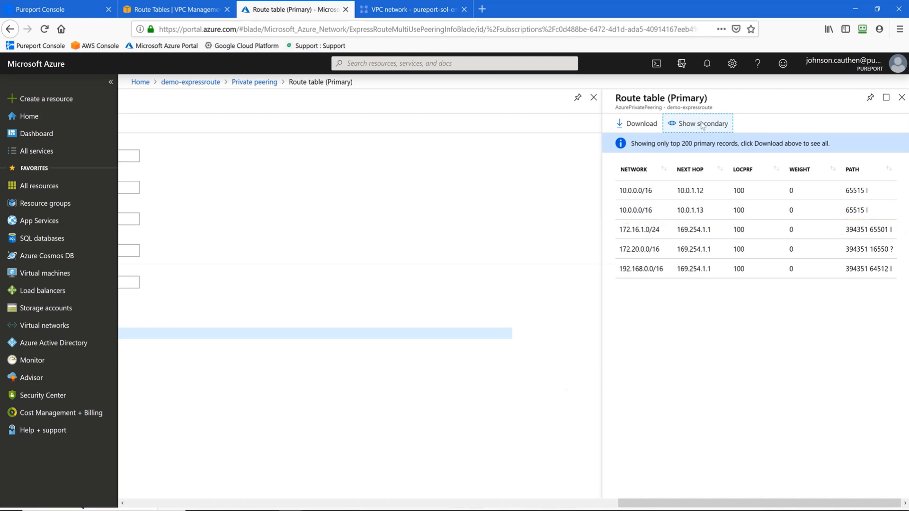
key("ctrl+Tab")
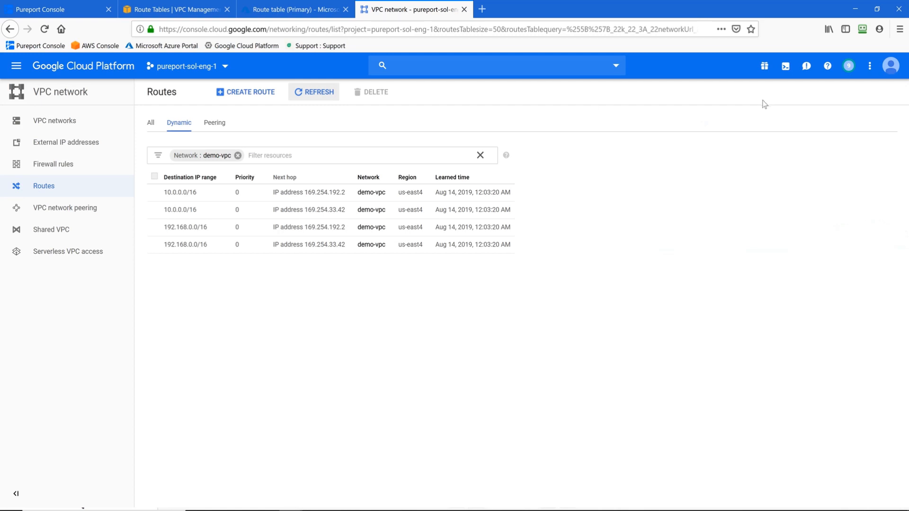
left_click(321, 100)
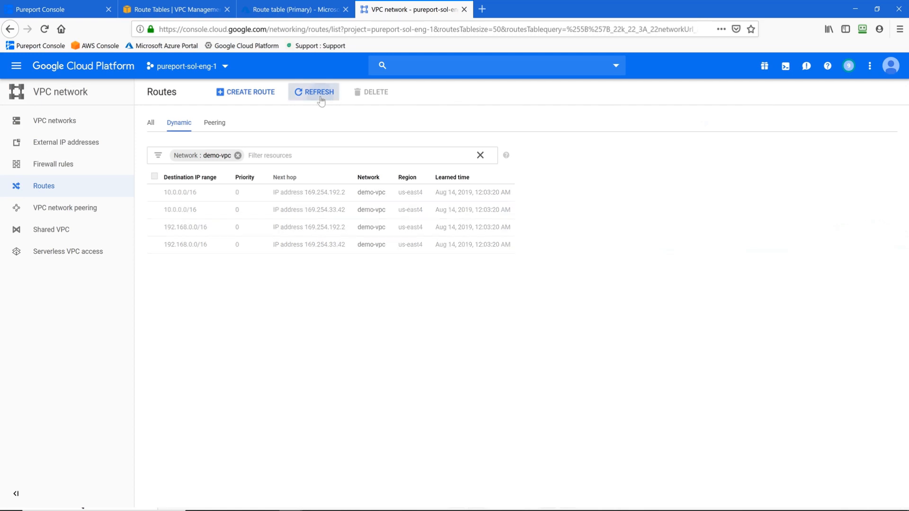